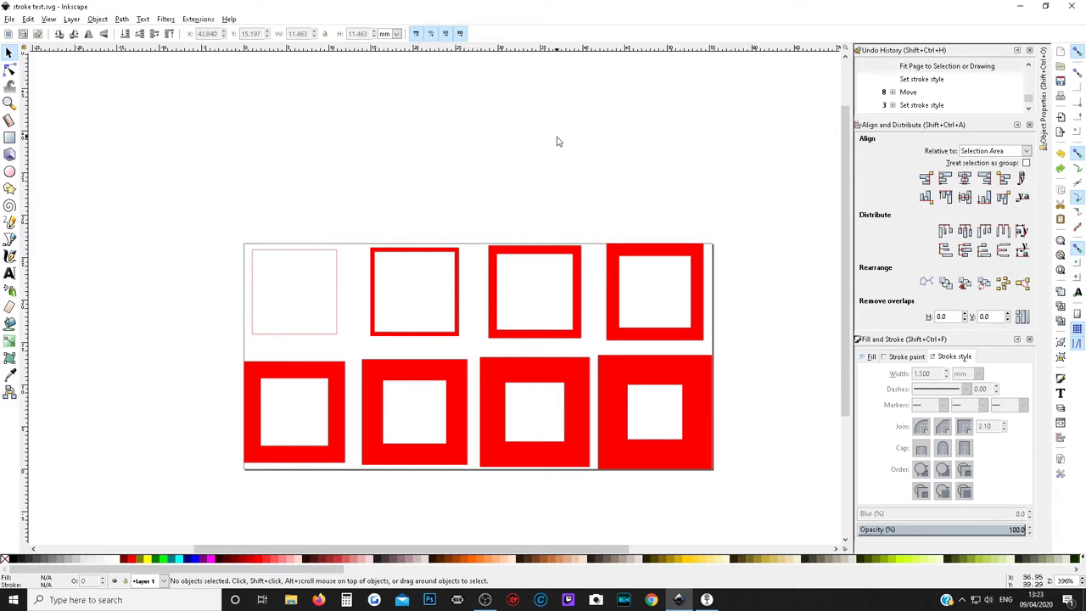
Check the stroke widths of the hairline, second and remaining squares, then select all eight.
left_click(325, 339)
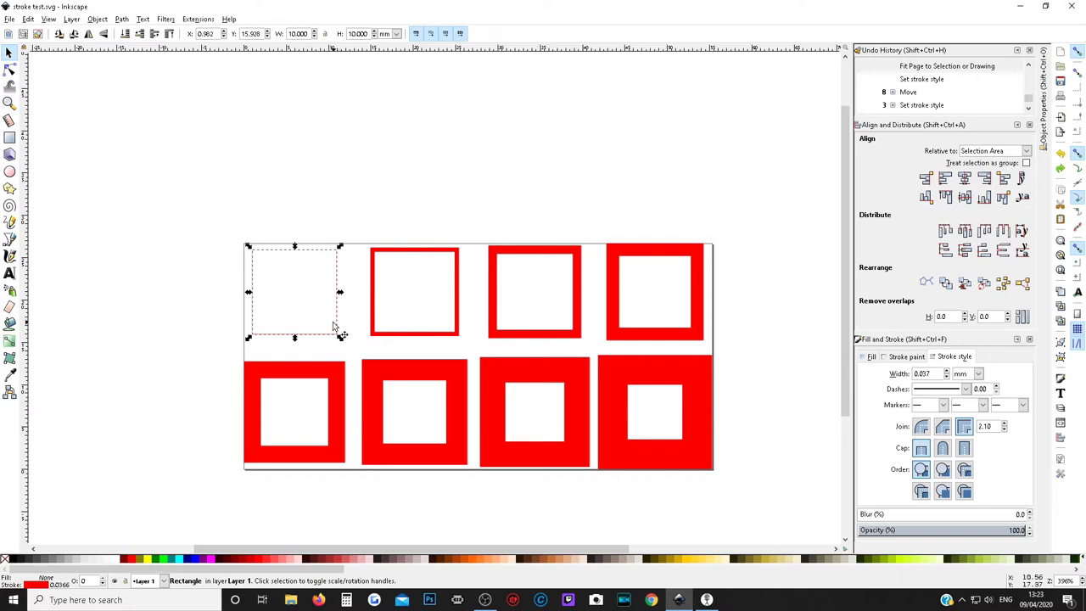
left_click(377, 336)
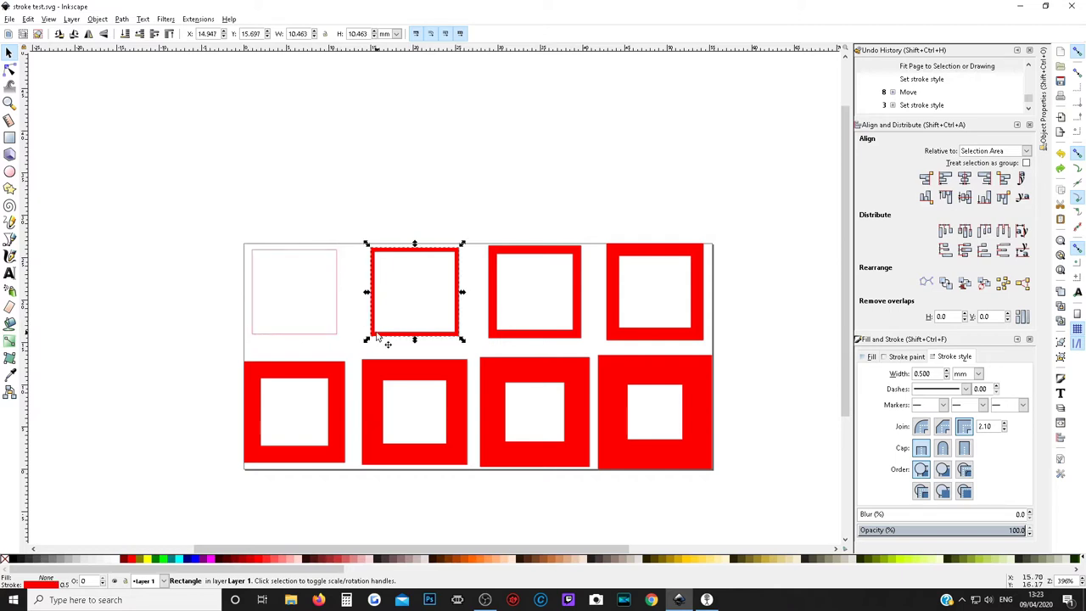
key("Tab")
key("Tab")
key("Tab")
key("Tab")
key("Tab")
key("Tab")
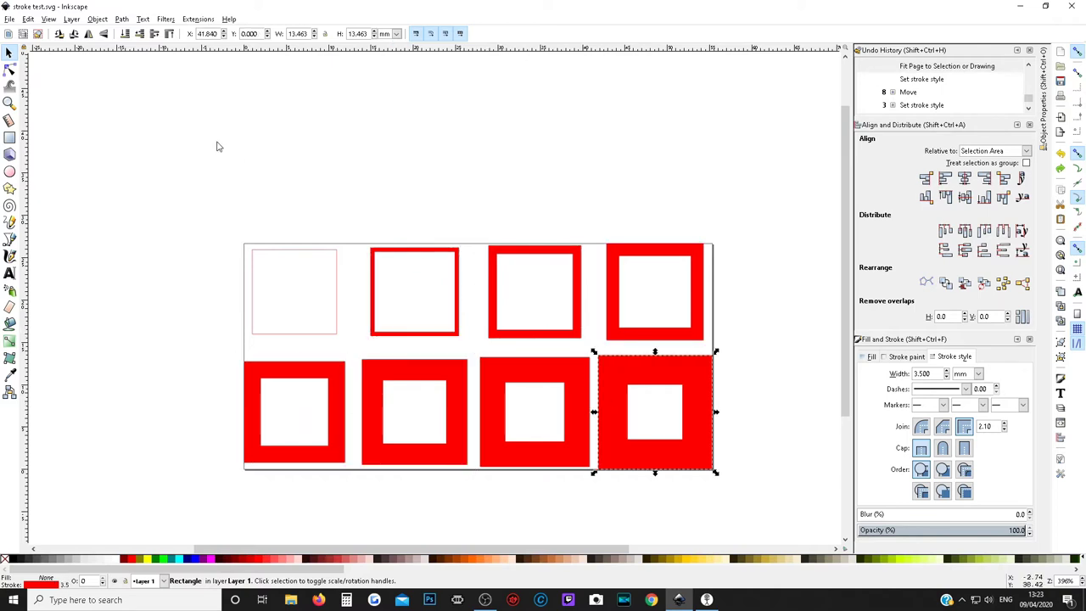
mouse_move(112, 207)
left_mouse_down()
mouse_move(418, 310)
mouse_move(729, 477)
mouse_move(752, 453)
left_mouse_up()
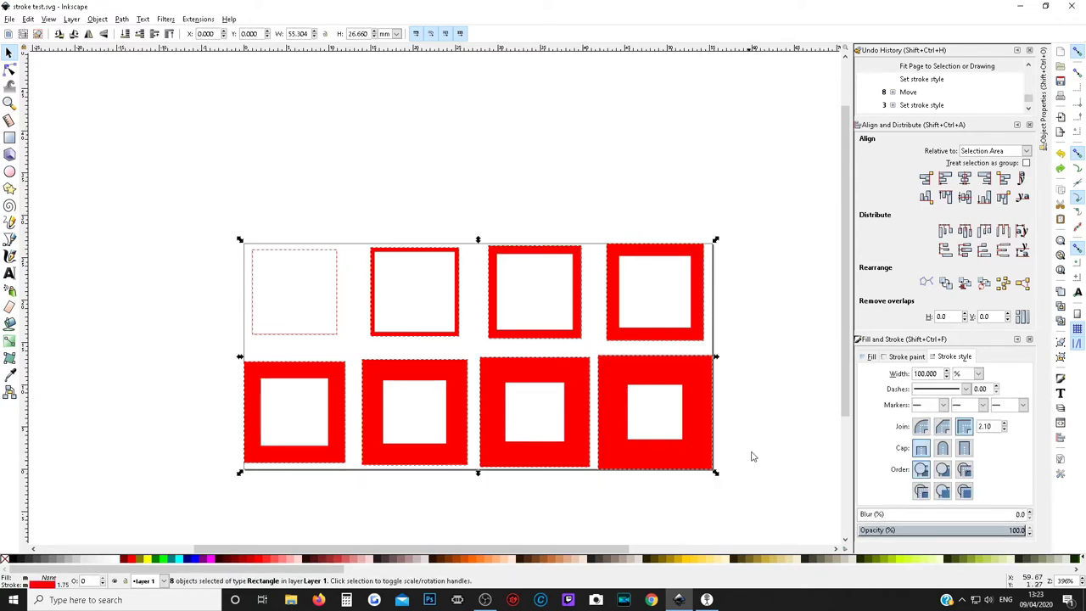
left_click(759, 409)
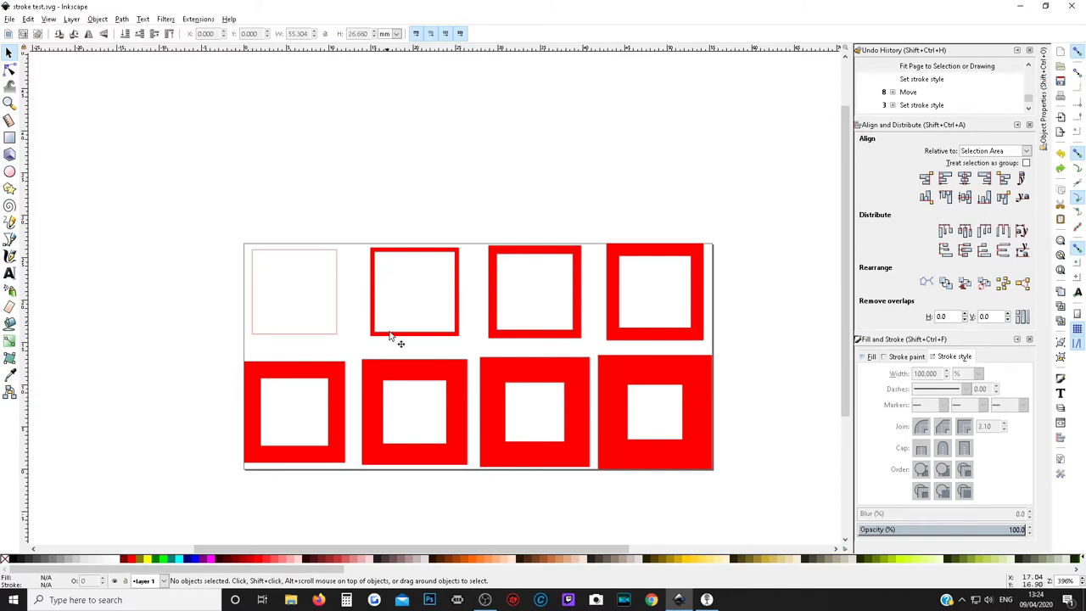
Slide the hairline square over the second, return it to the first slot, and adjust the second square.
left_click(336, 299)
left_click_drag(339, 307, 456, 310)
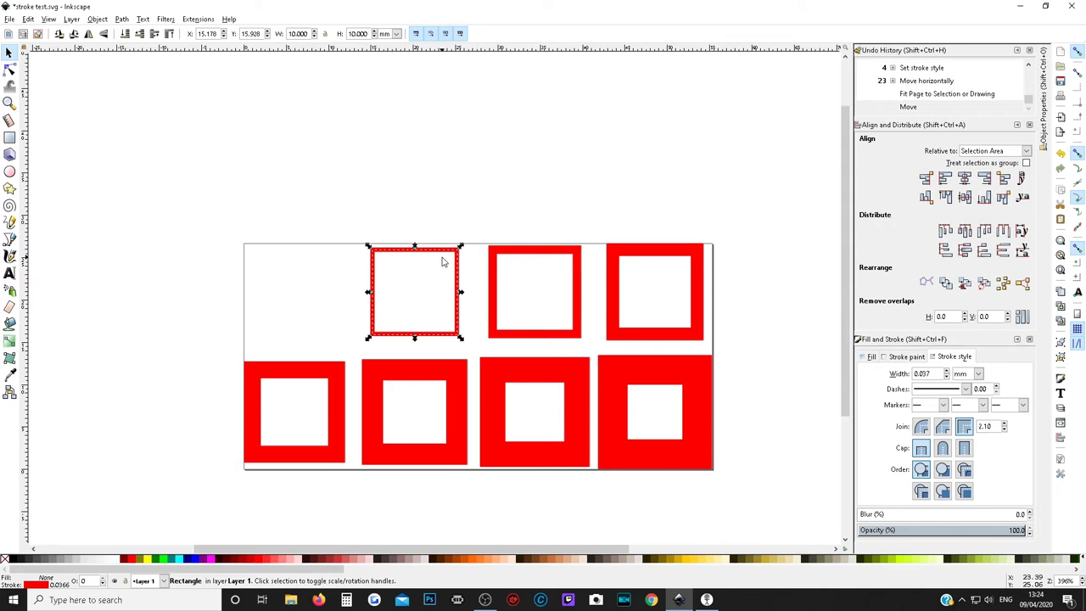
left_click_drag(447, 257, 320, 254)
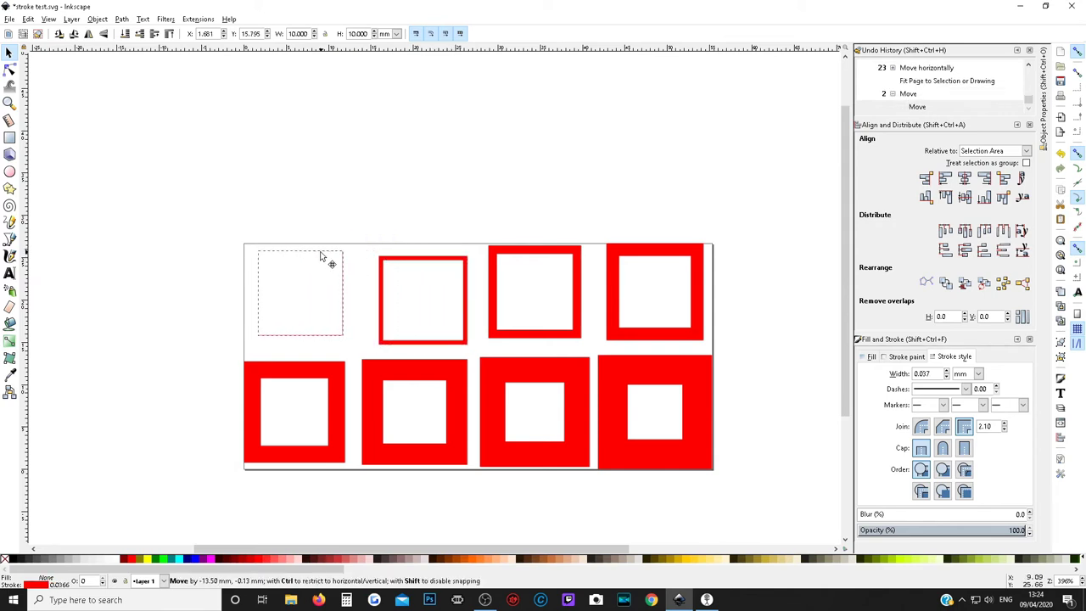
left_click_drag(427, 265, 413, 258)
left_click(407, 209)
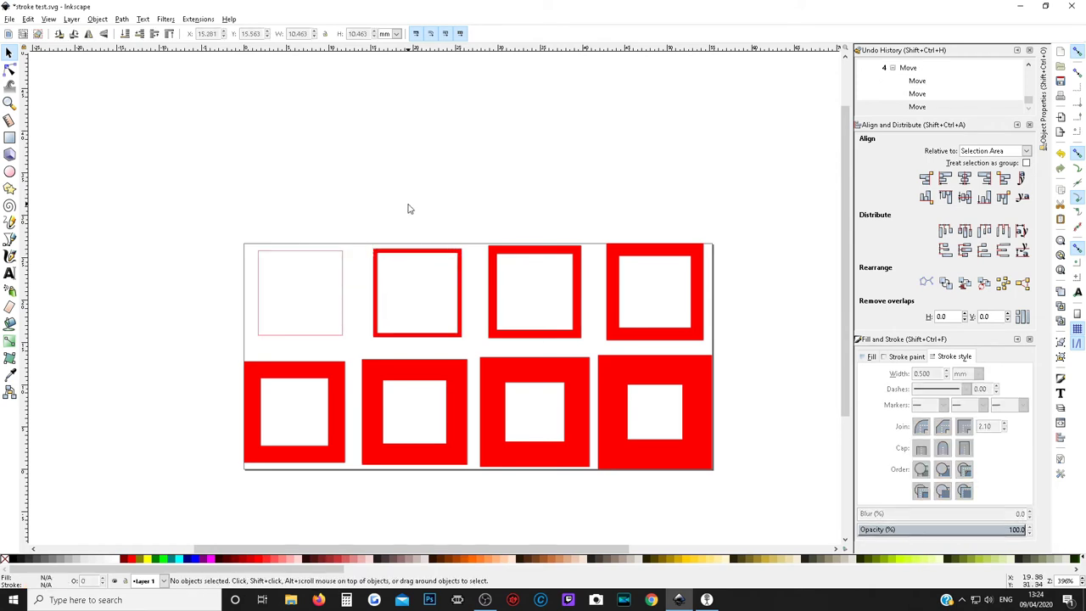
Change the hairline square's stroke width from 0.037 mm to 0.050 mm.
left_click(338, 277)
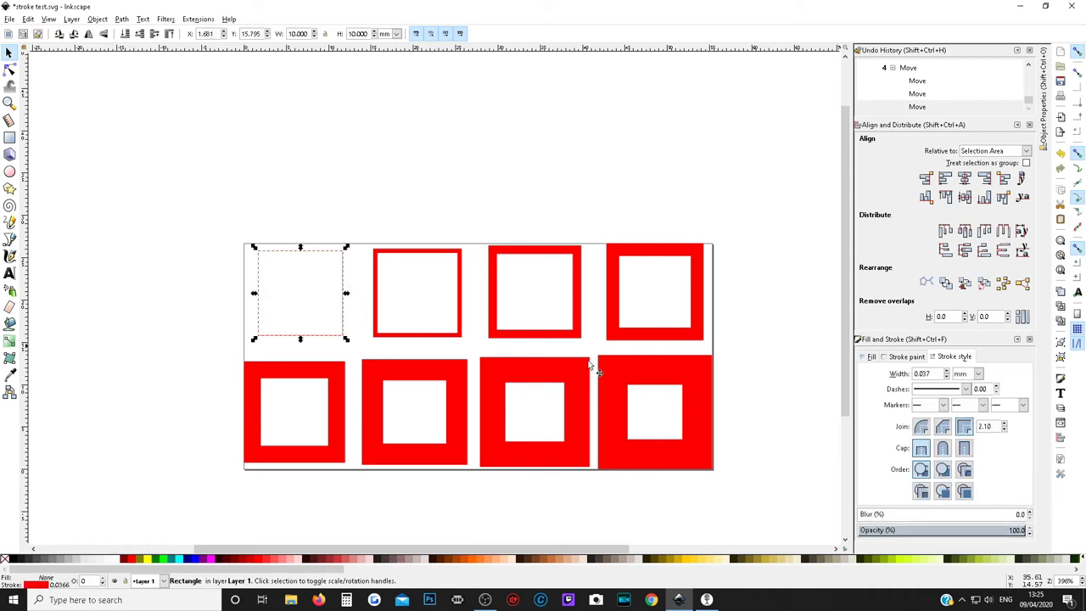
left_click(936, 373)
key("BackSpace")
key("BackSpace")
type("50")
key("Return")
left_click(420, 208)
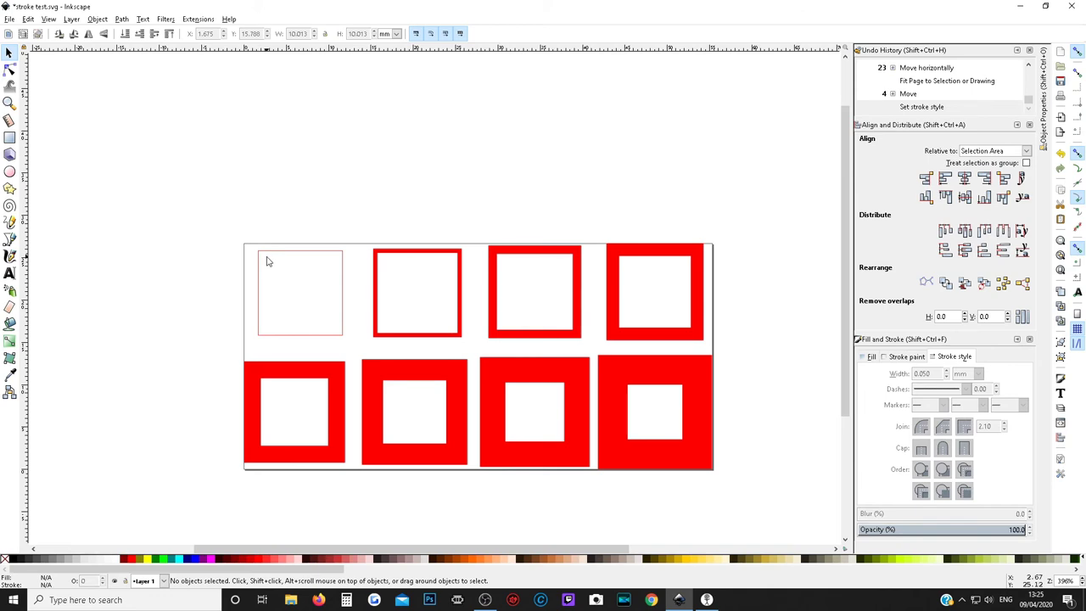
left_click(376, 256)
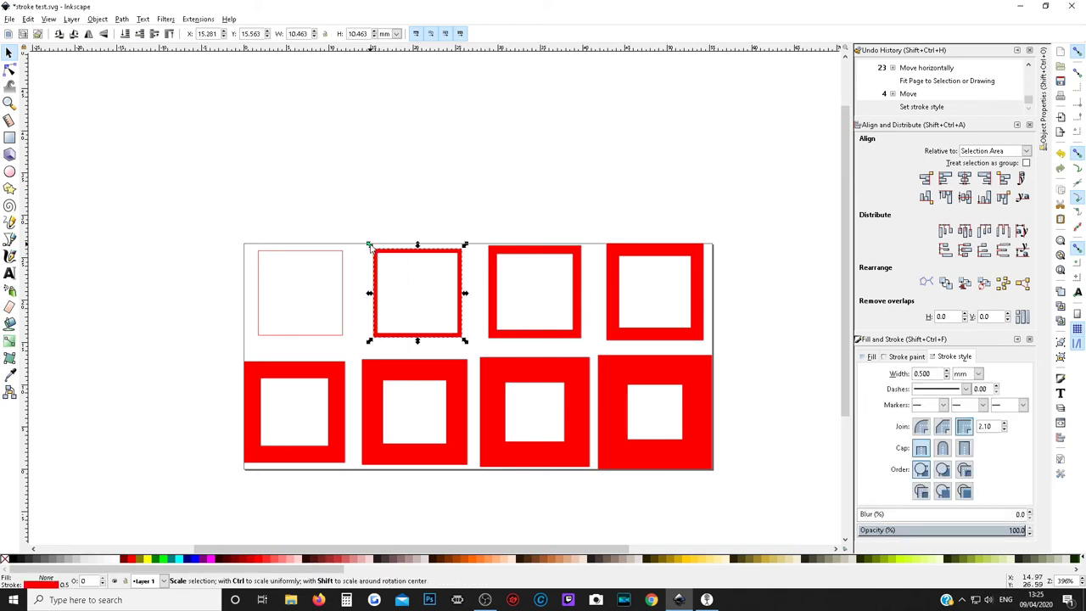
Scale the second square to 11.132 mm, lay it over the first square, and nudge it into alignment.
left_click_drag(369, 246, 364, 240)
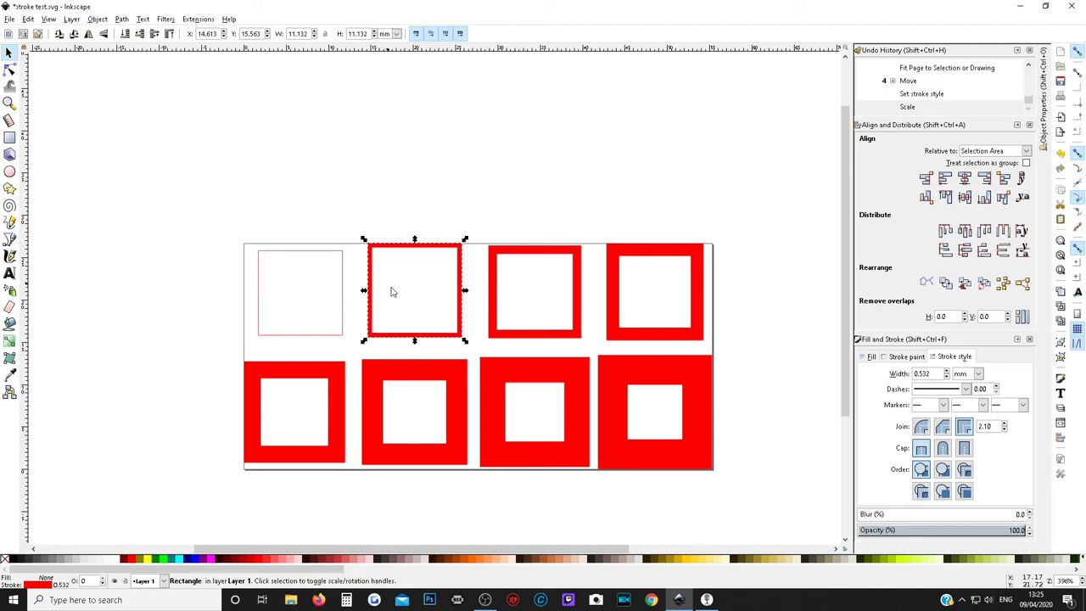
left_click_drag(427, 334, 326, 342)
key("Up")
key("Down")
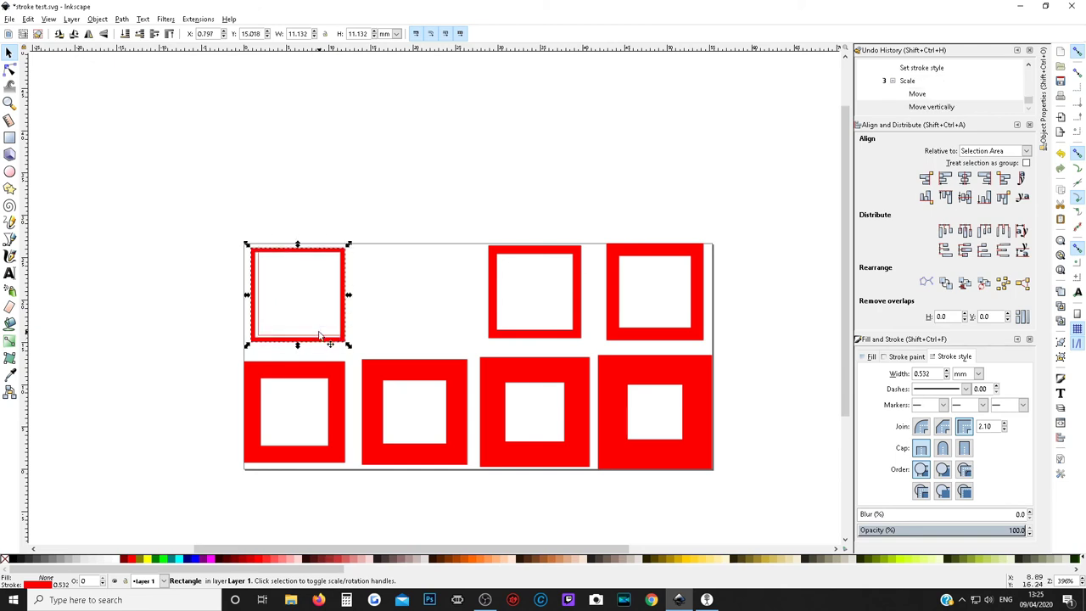
key("Right")
key("Down")
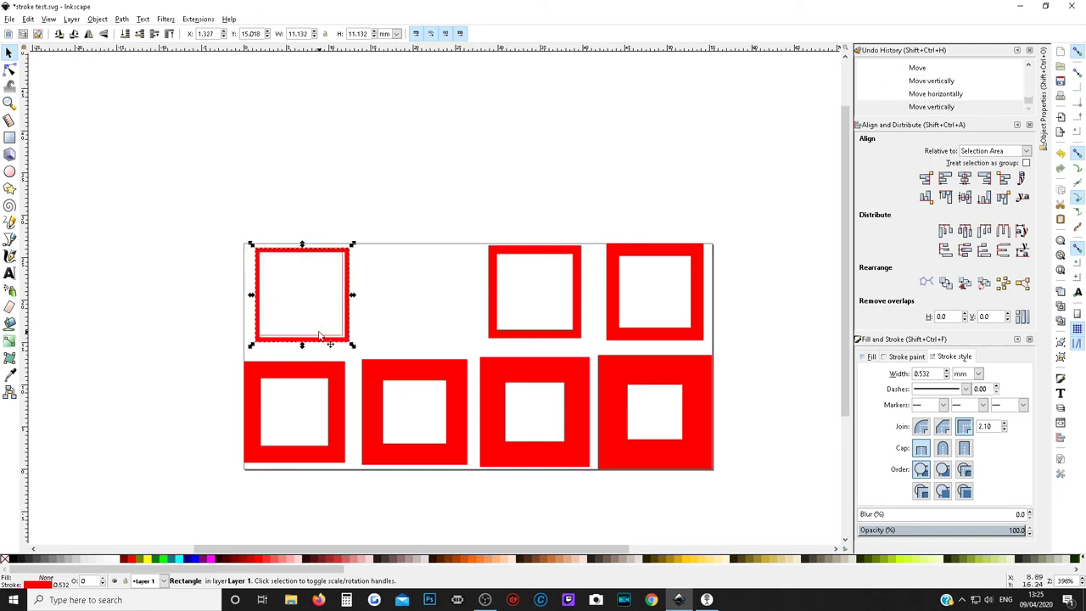
Fine-tune its X/Y by 0.1 mm steps, then move it back to the second slot.
left_click(268, 31)
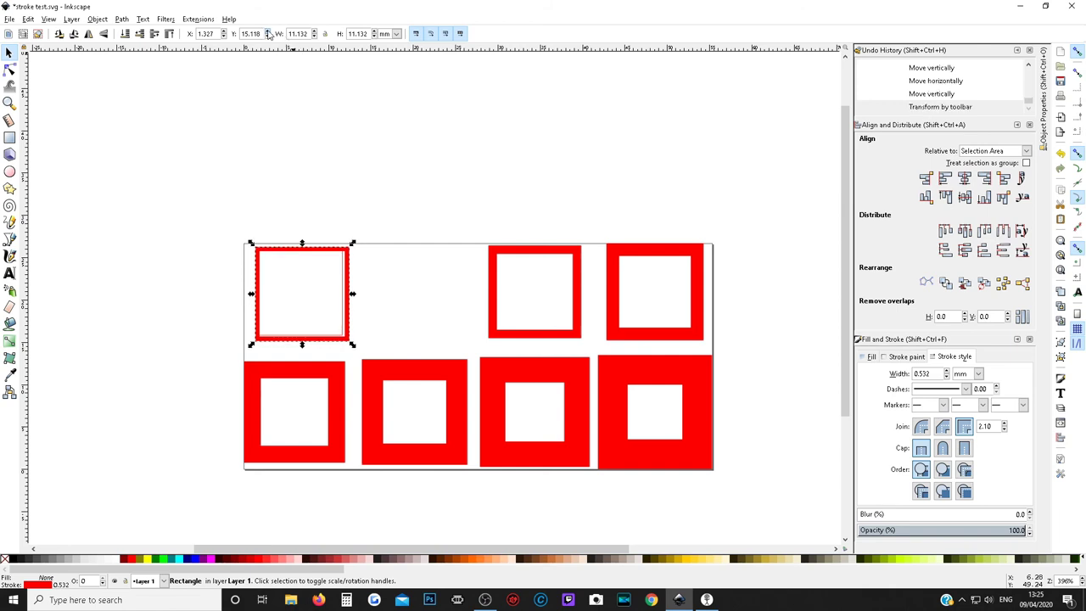
left_click(223, 37)
left_click(224, 36)
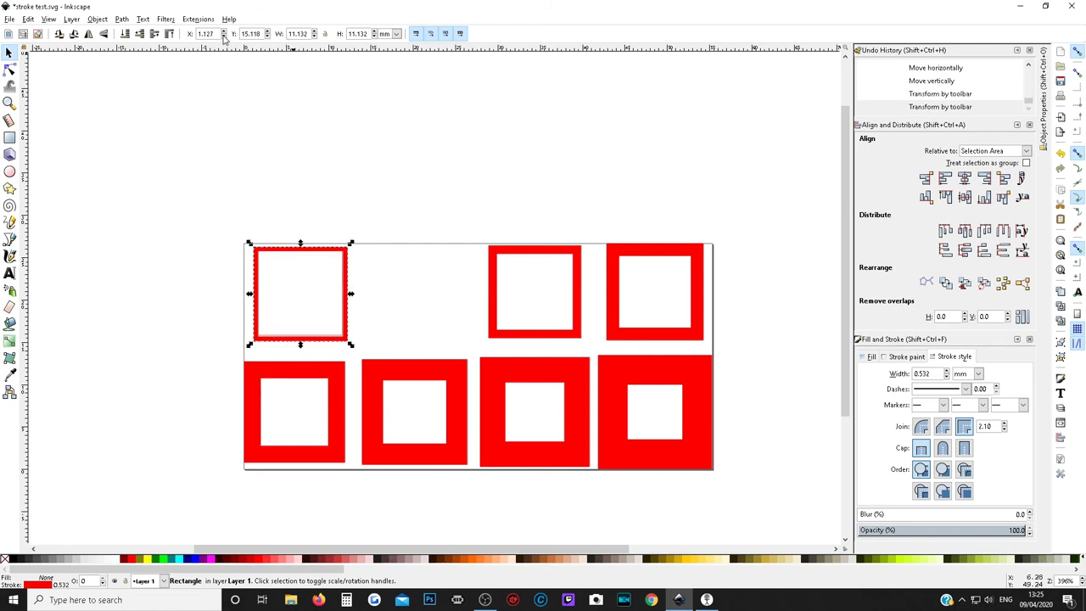
left_click(269, 31)
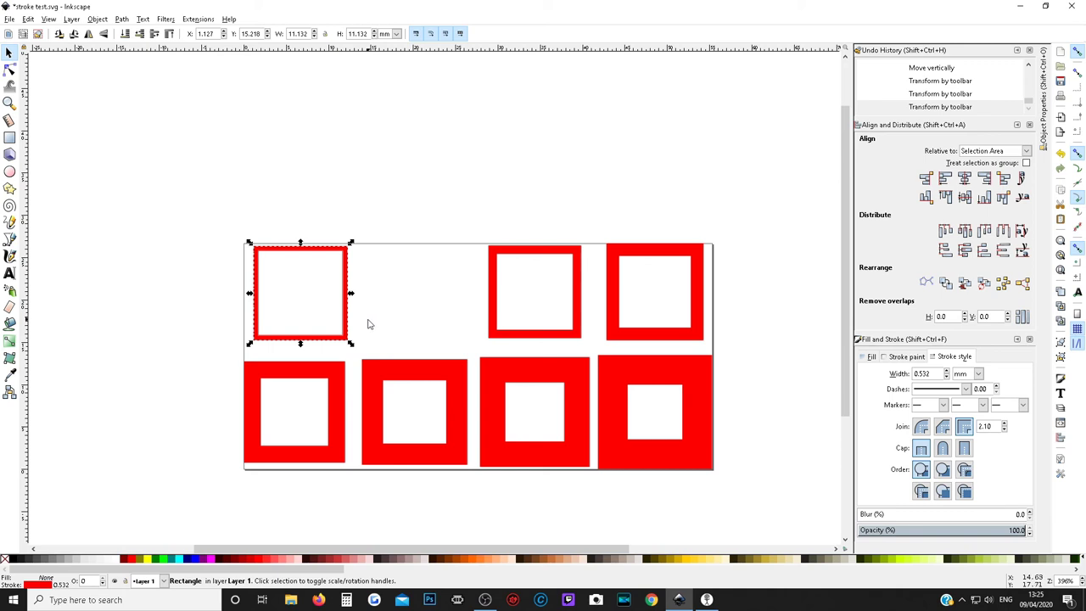
left_click_drag(346, 320, 464, 321)
left_click(534, 215)
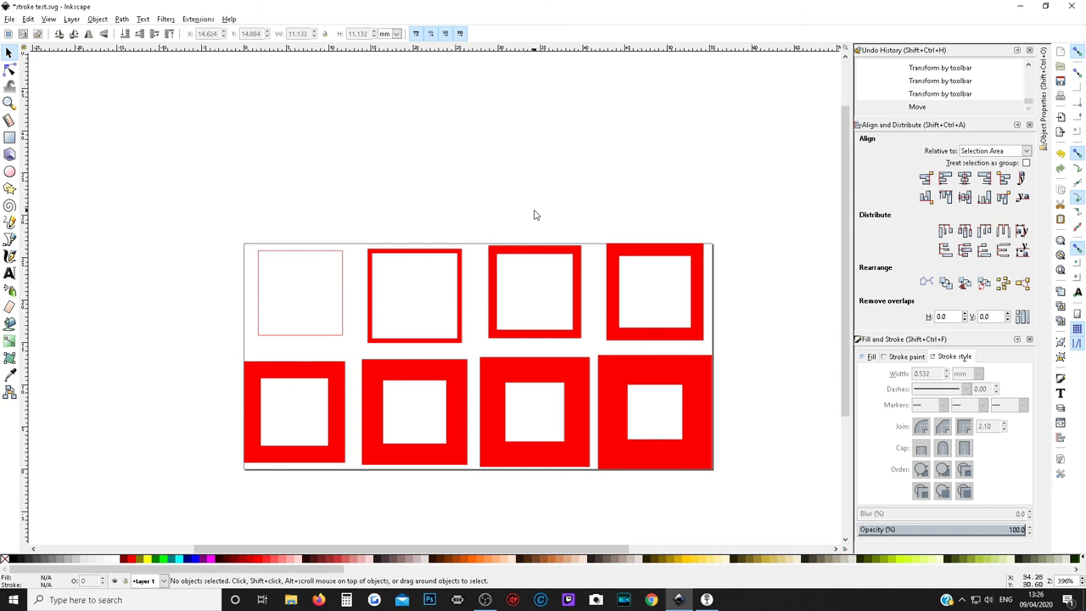
mouse_move(218, 236)
left_mouse_down()
mouse_move(359, 322)
mouse_move(360, 347)
left_mouse_up()
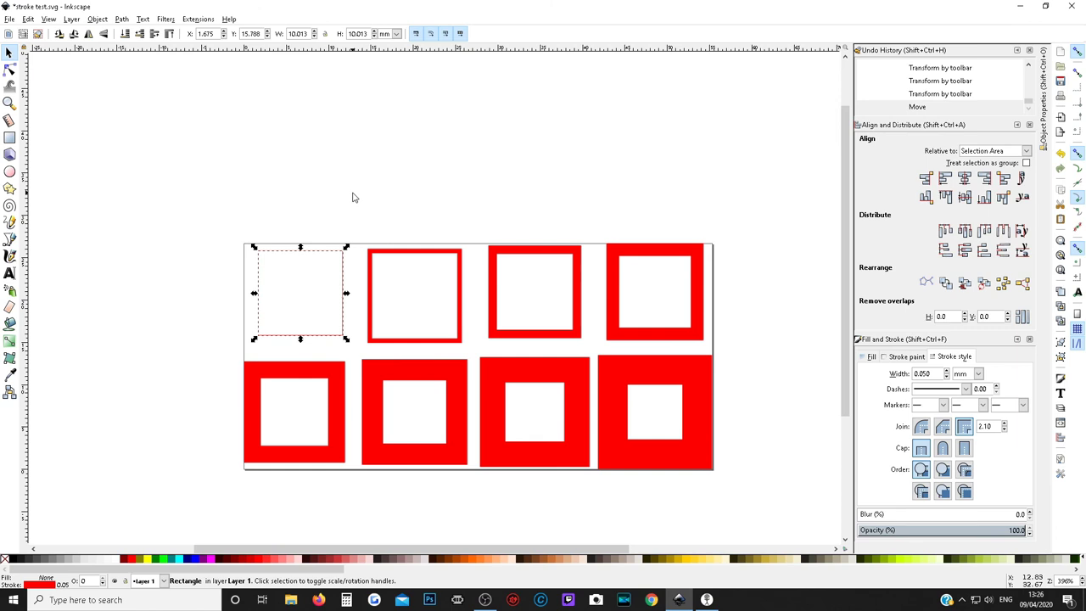